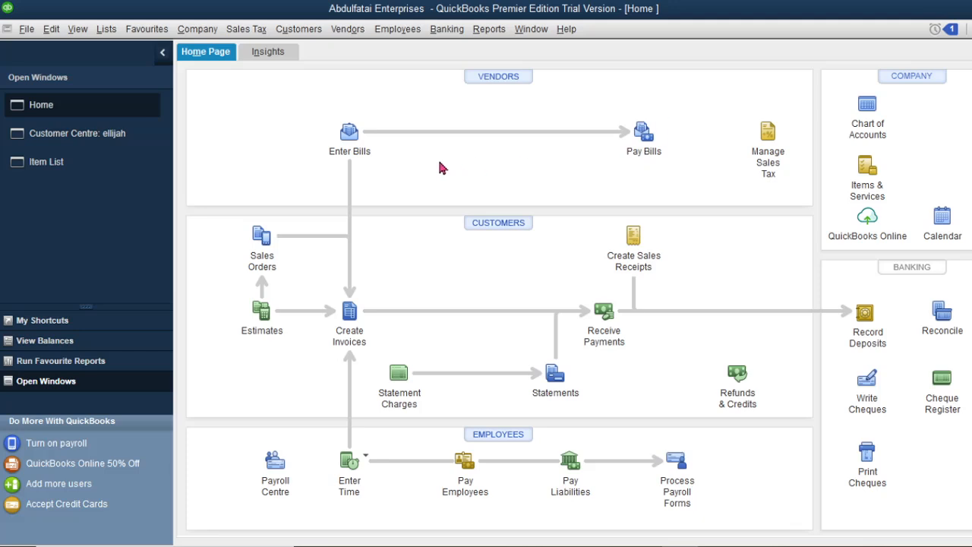
Start a new bill and enter the new vendor's name in the Vendor field
click(349, 135)
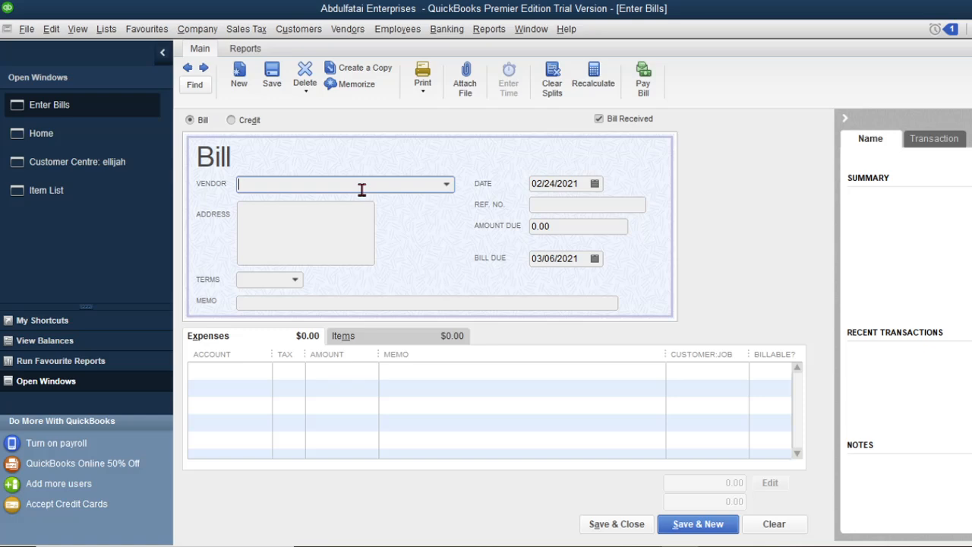
key(Tab)
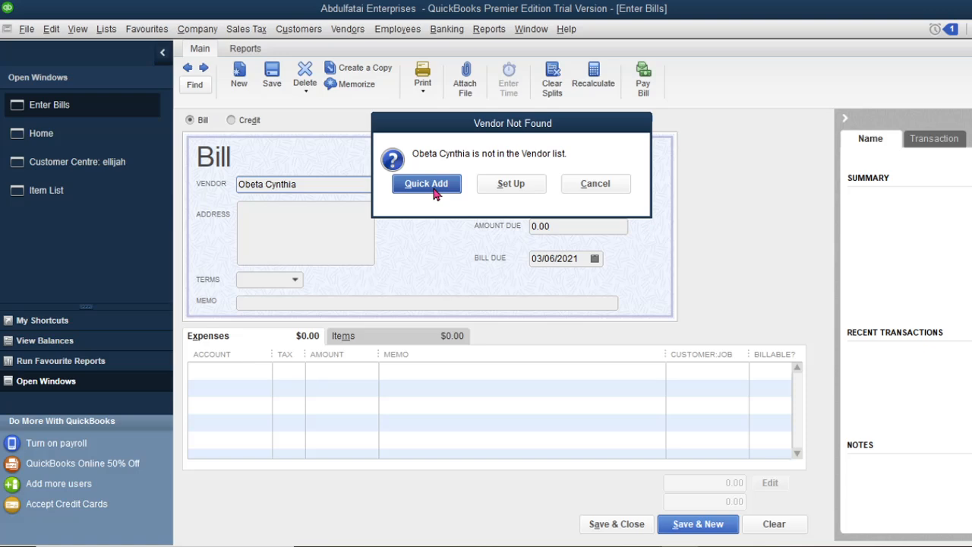
Quick Add the vendor, then add Onitsha Market and the vendor's phone number to the bill address
click(426, 184)
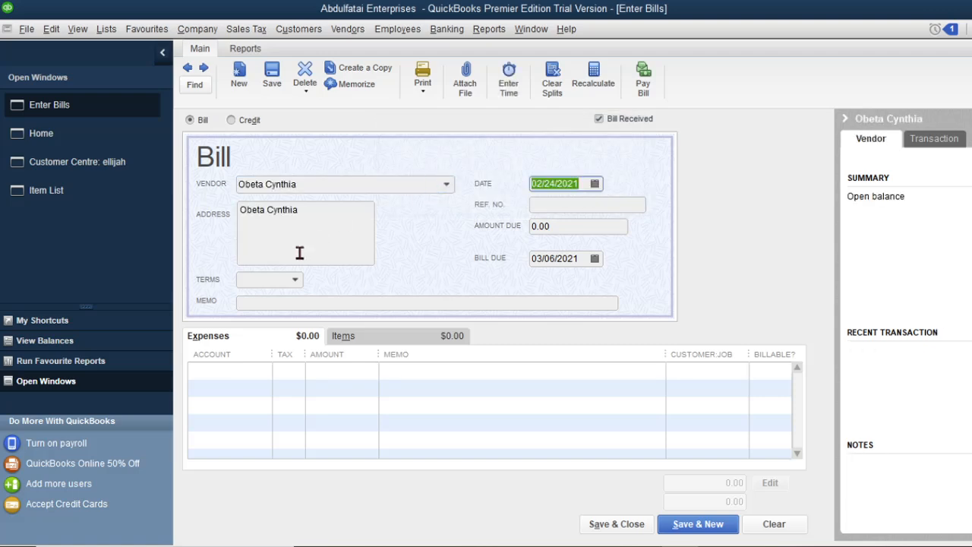
click(314, 216)
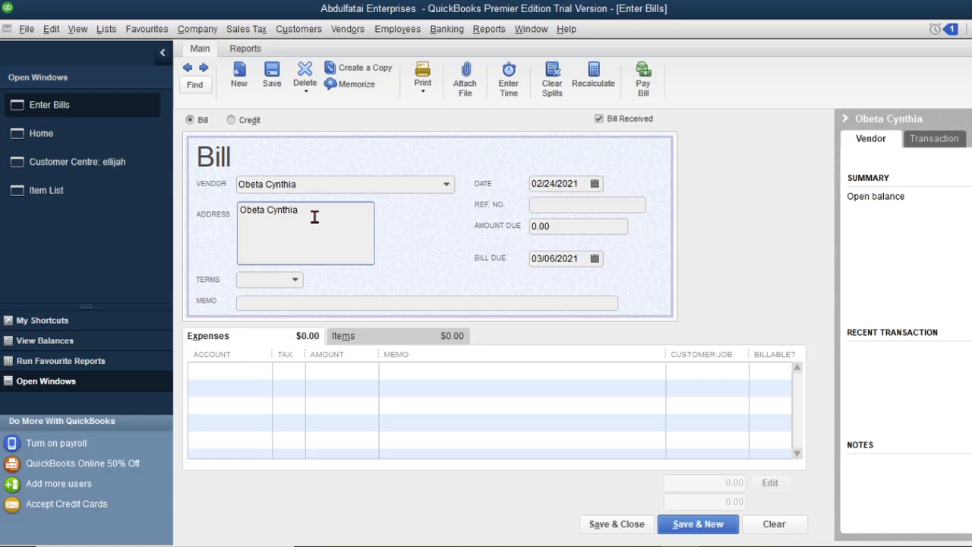
text(,)
key(Return)
text(Onitsha Market)
key(Return)
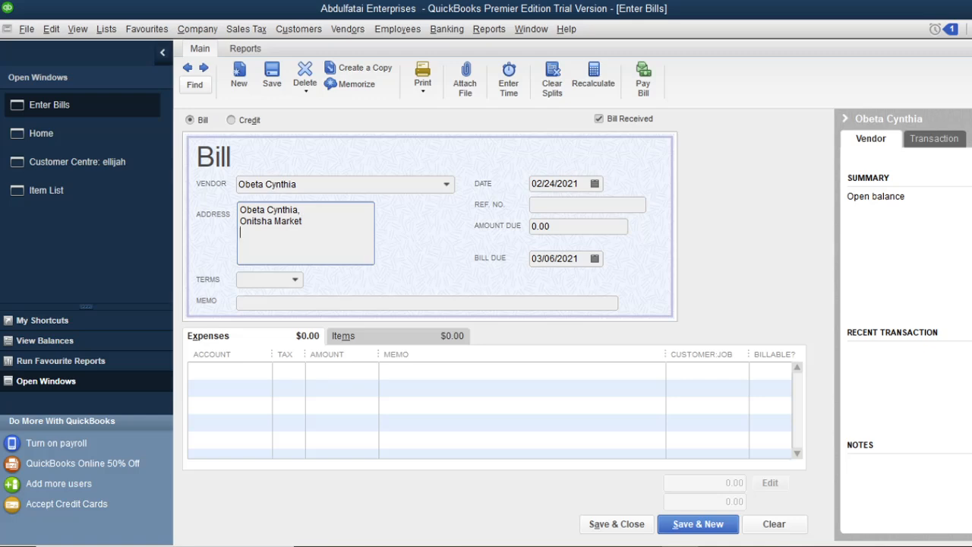
click(574, 203)
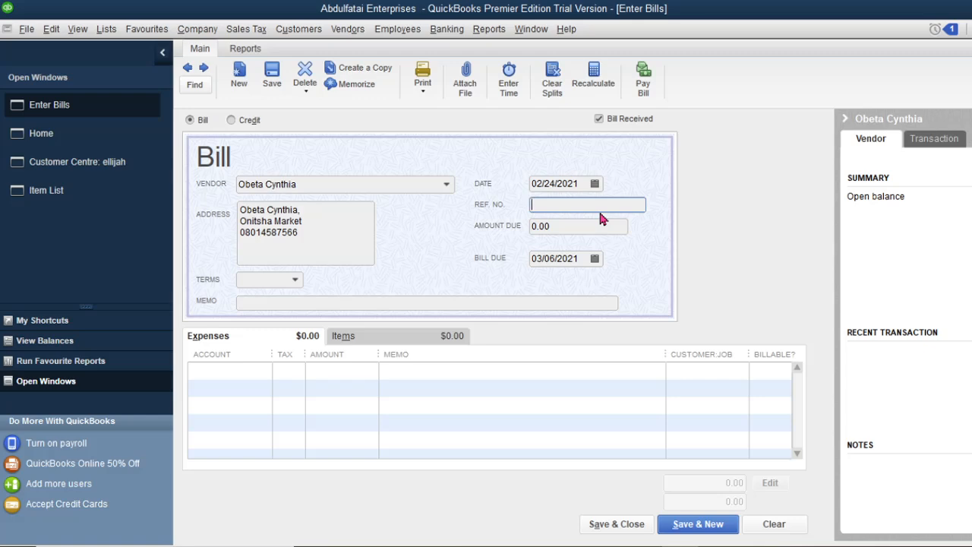
Enter Bill 111 as the bill's reference number
text(Bill 111)
click(564, 228)
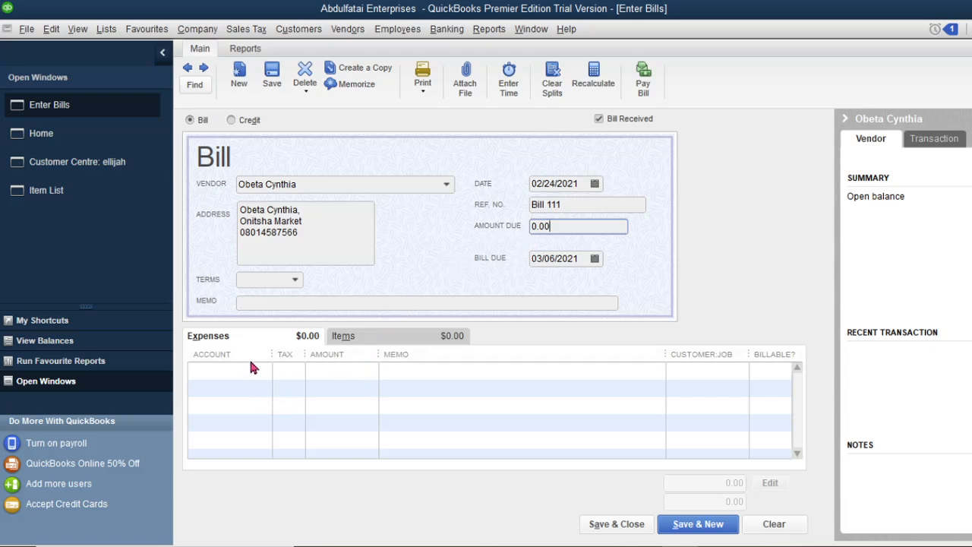
Open the account list for the first expense line, scrolled to the top accounts
click(425, 339)
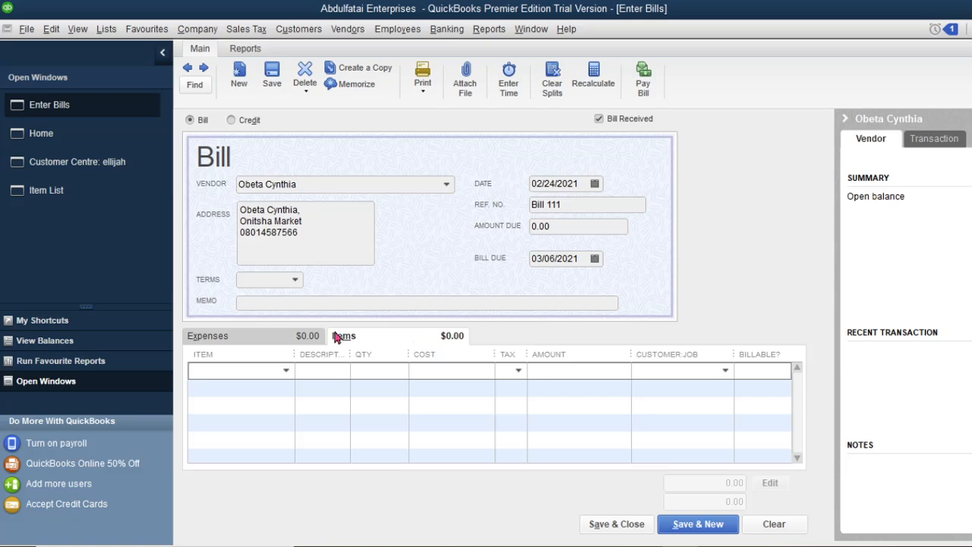
click(247, 342)
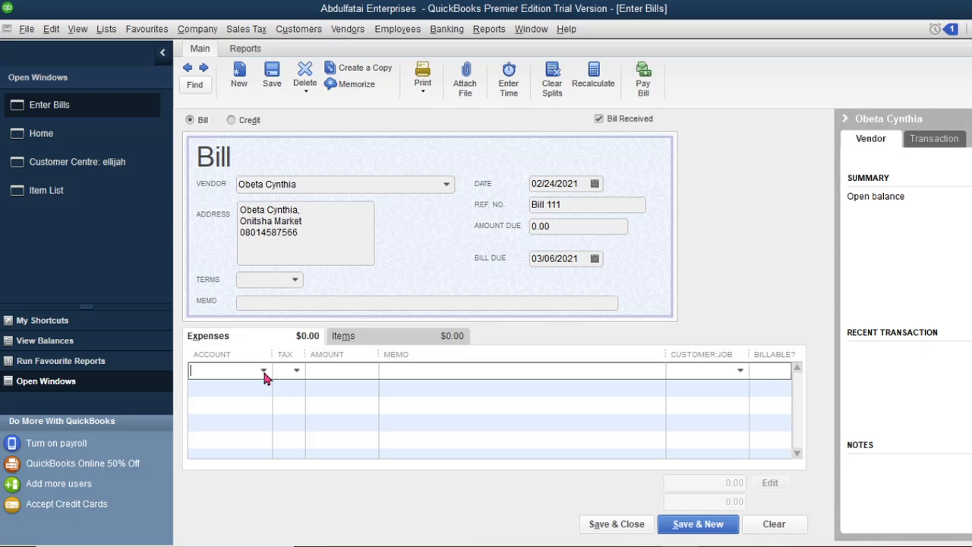
click(264, 372)
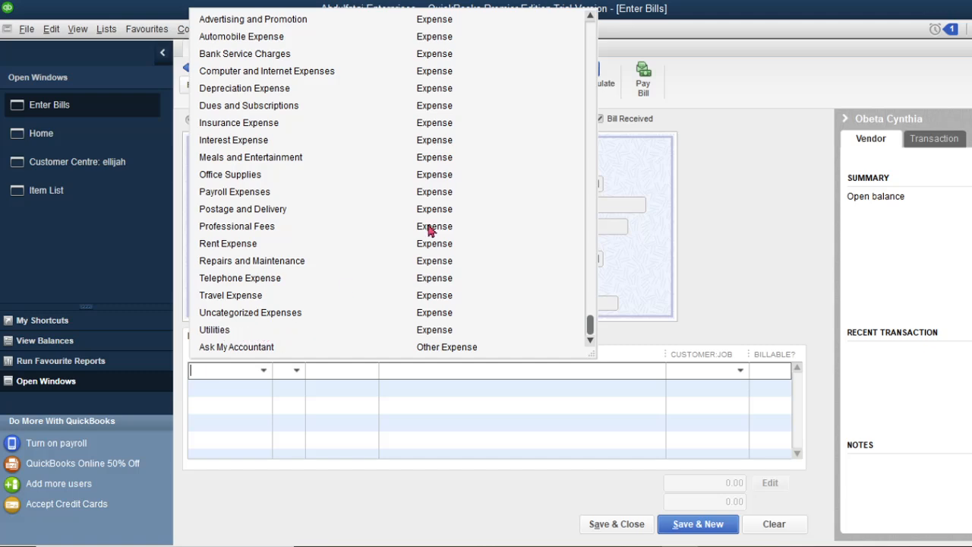
click(591, 114)
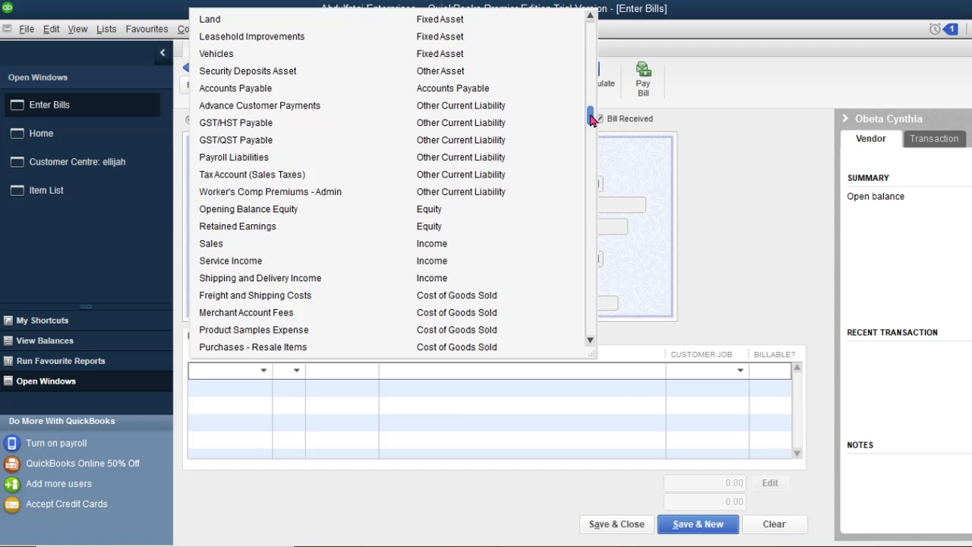
drag(590, 115, 588, 3)
Start a 'Light bill' expense subaccount under Utilities, then cancel without saving it
click(230, 20)
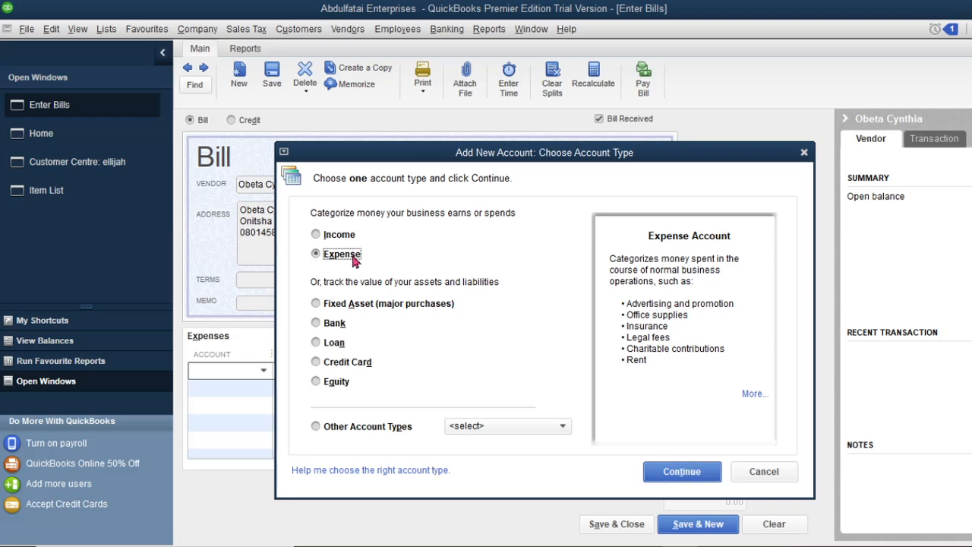
click(688, 474)
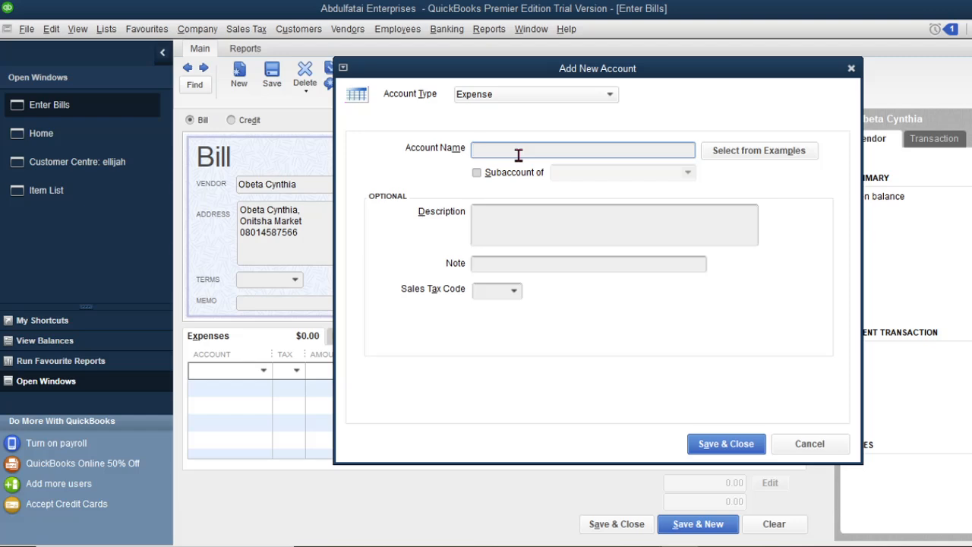
text(Light bill)
click(482, 172)
click(688, 172)
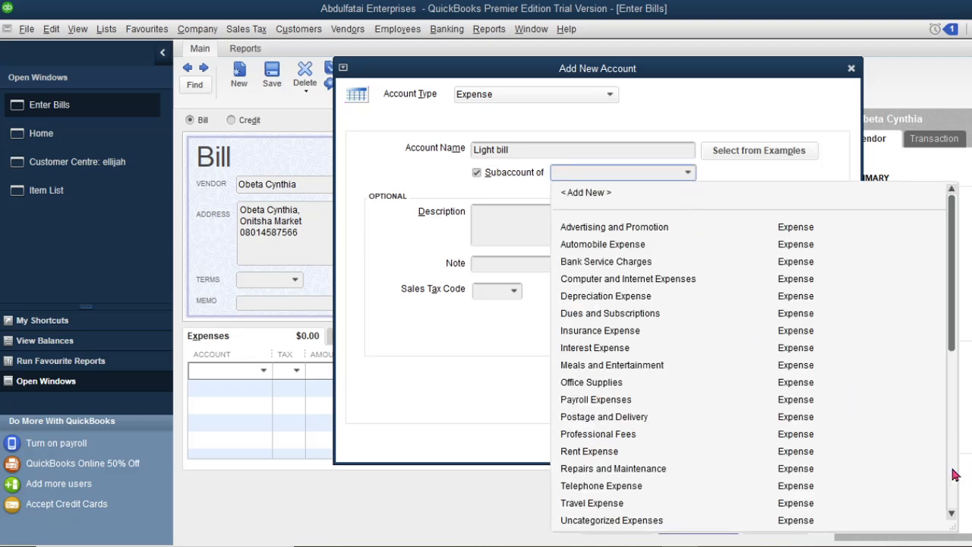
click(951, 512)
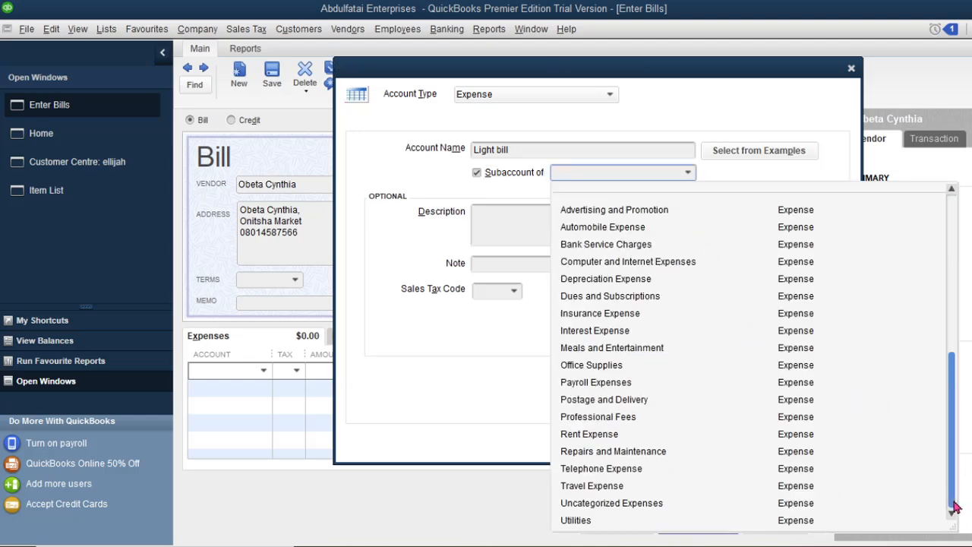
click(609, 521)
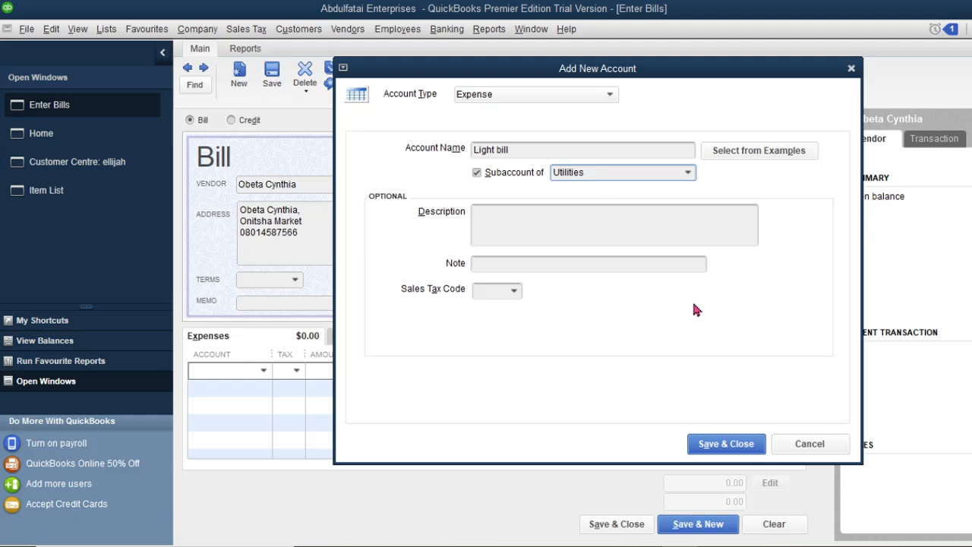
click(820, 449)
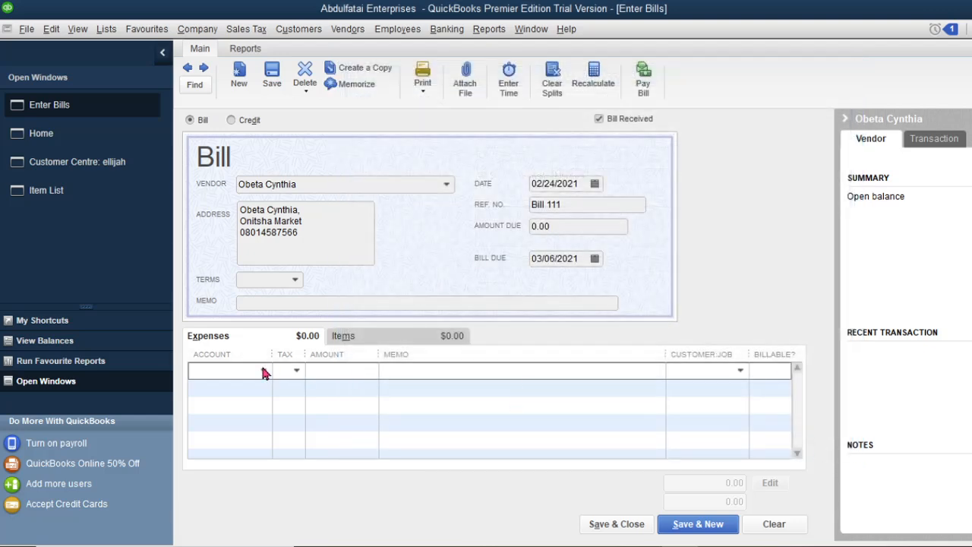
Charge the first expense line to Utilities with the Non tax code
click(264, 371)
click(279, 332)
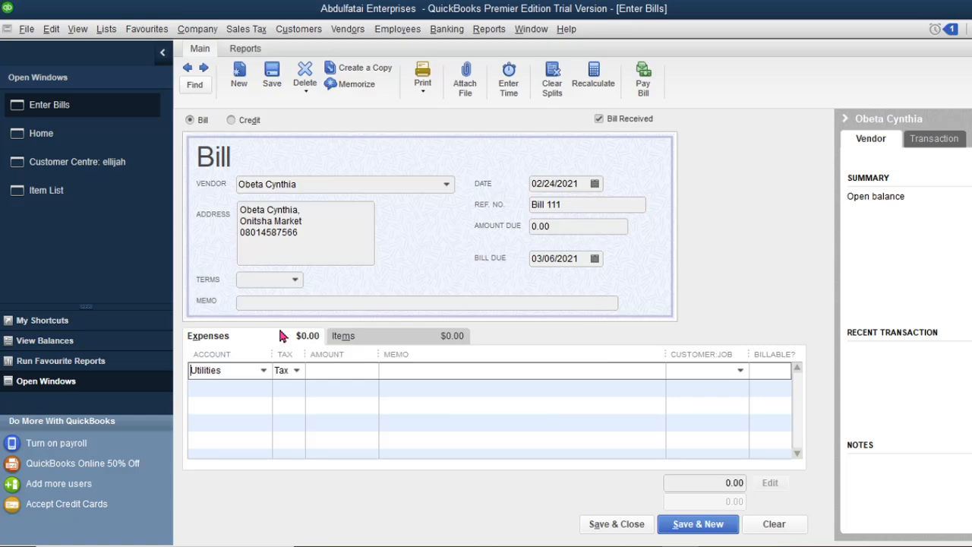
click(296, 371)
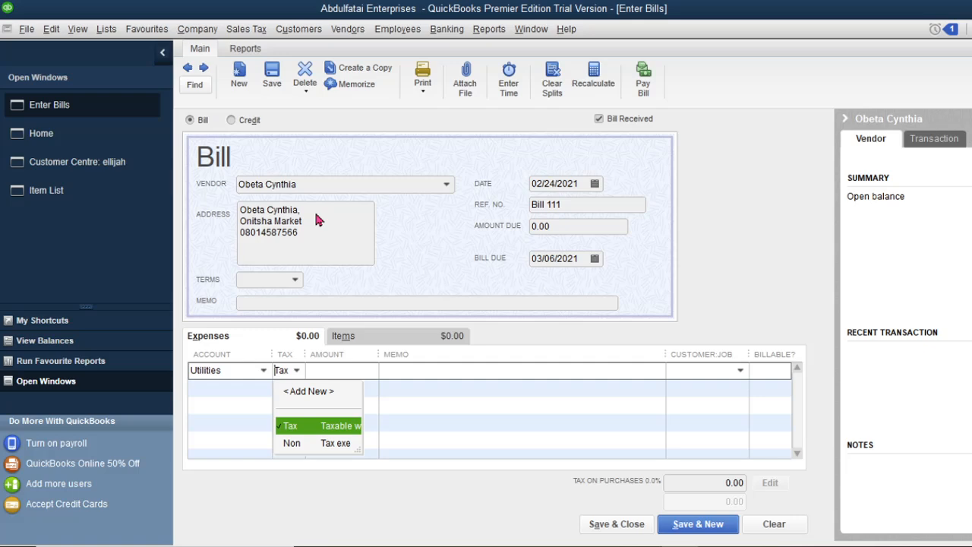
click(291, 444)
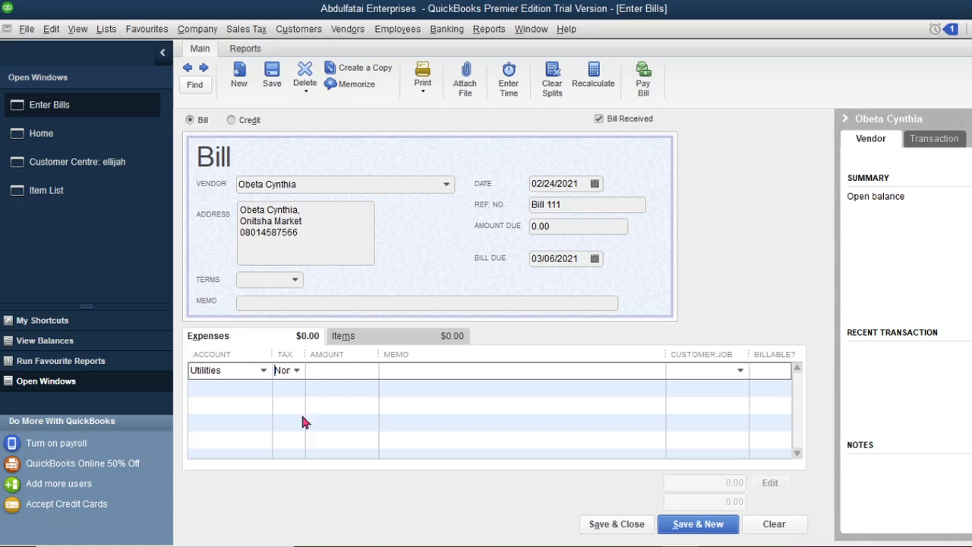
click(359, 374)
Enter 5,000.00 with memo 'Light Bill' on the Utilities expense line
text(5000)
key(Tab)
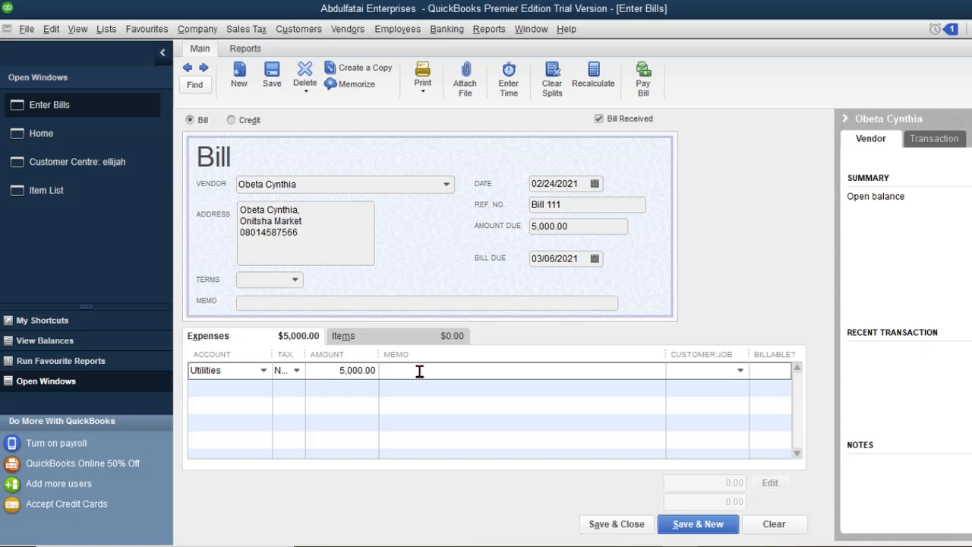
text(Light Bill)
Leave the Utilities line with no customer:job and Billable unticked
click(740, 373)
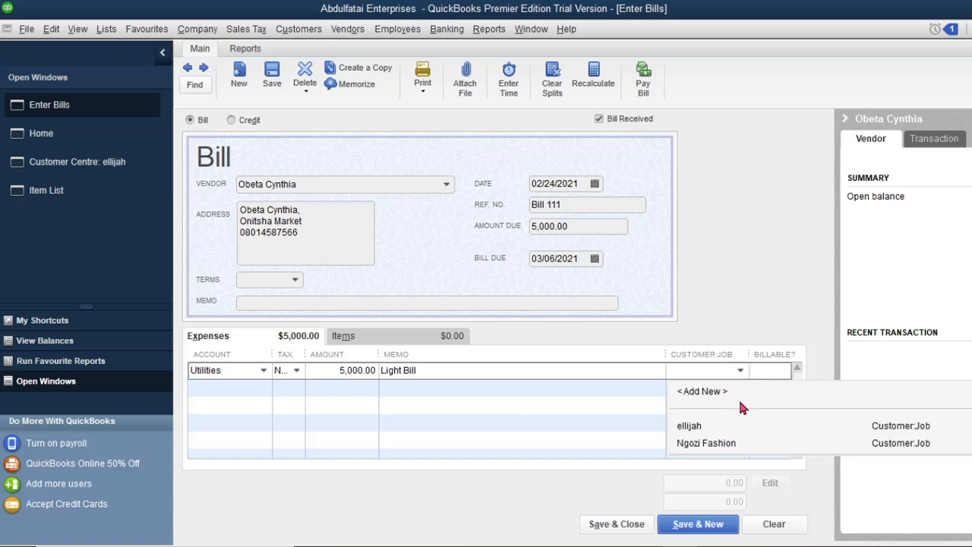
click(769, 368)
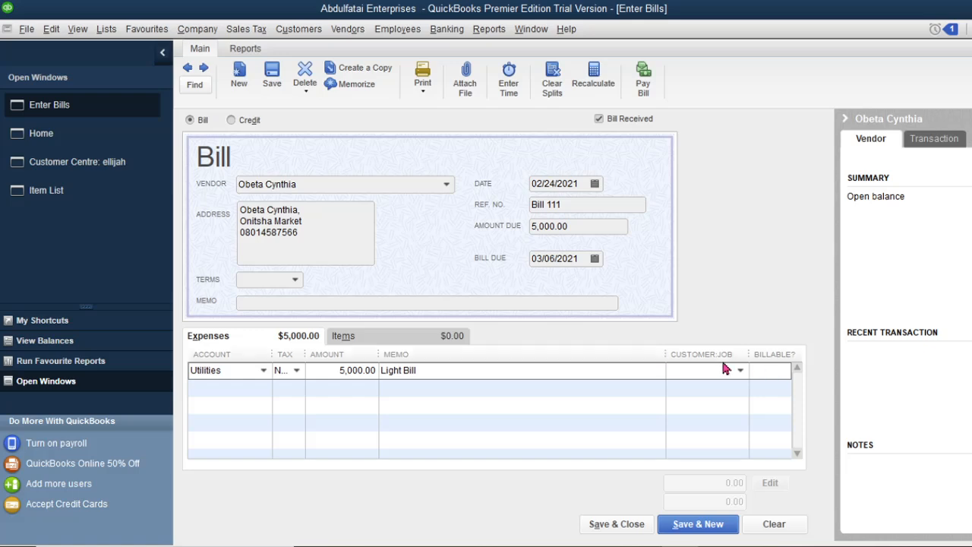
click(740, 372)
click(725, 426)
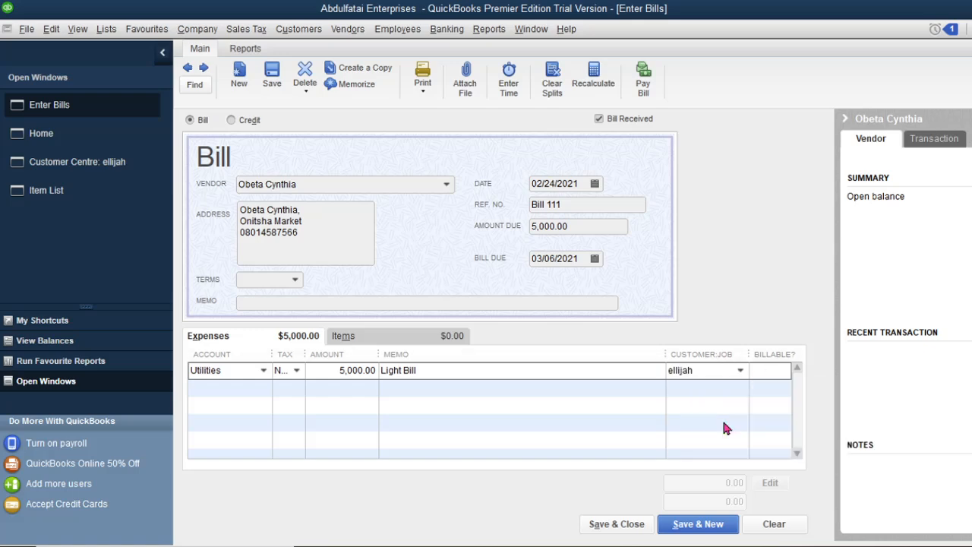
click(766, 371)
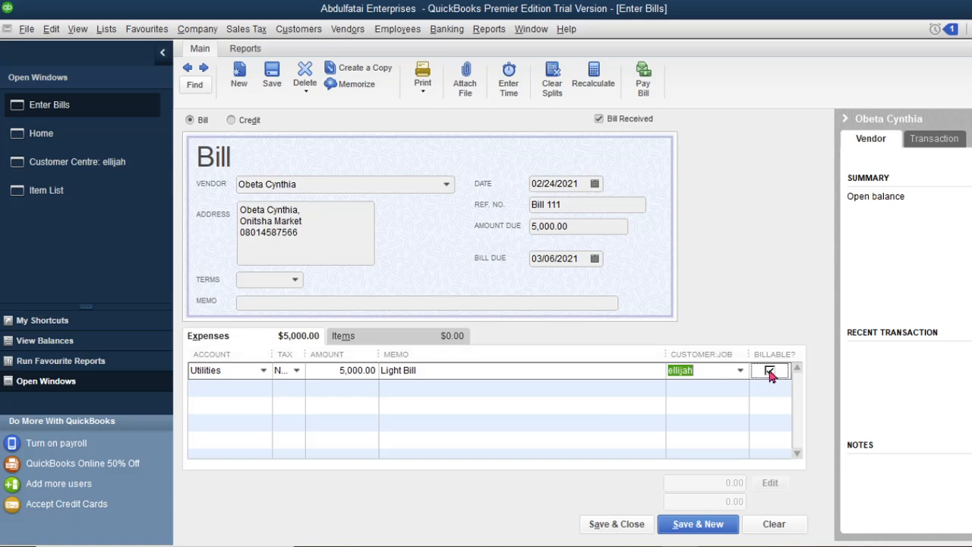
click(769, 371)
key(BackSpace)
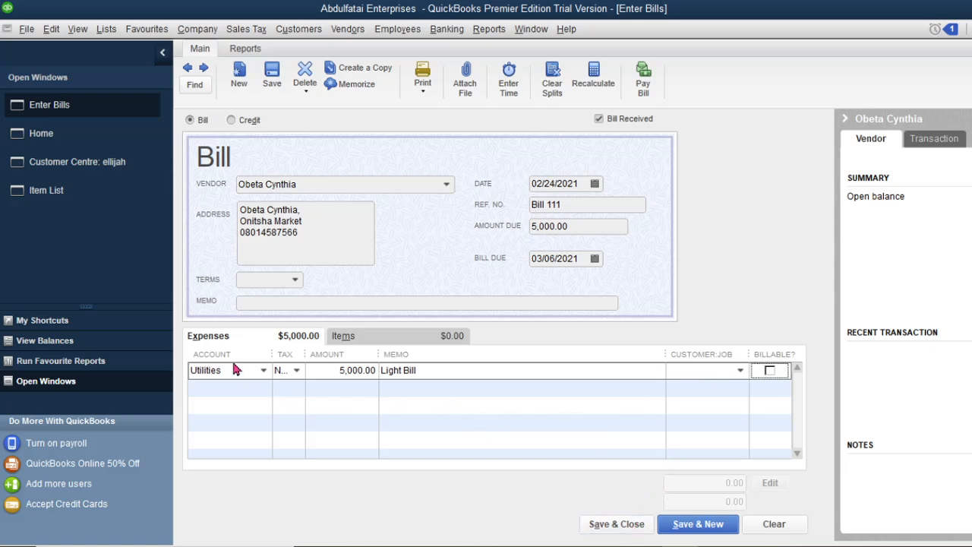
click(429, 337)
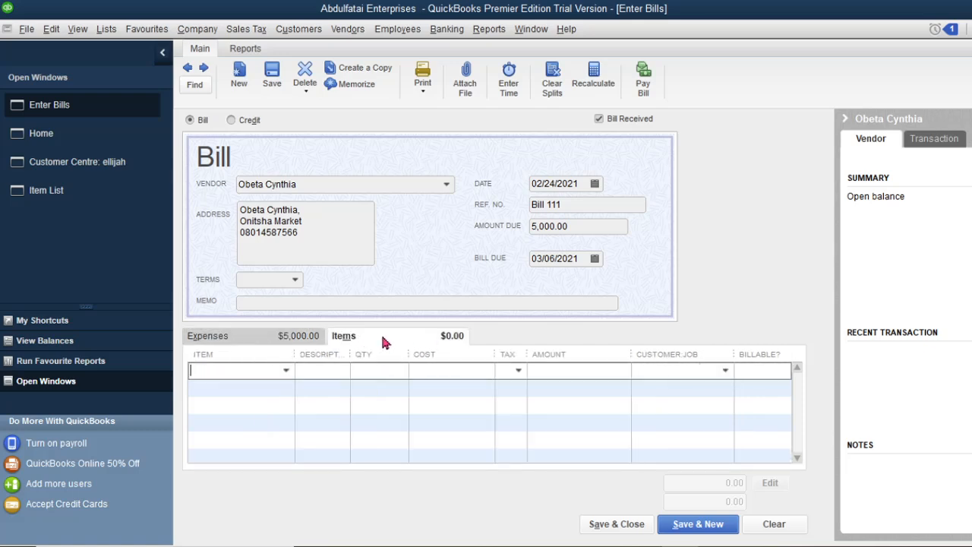
click(286, 371)
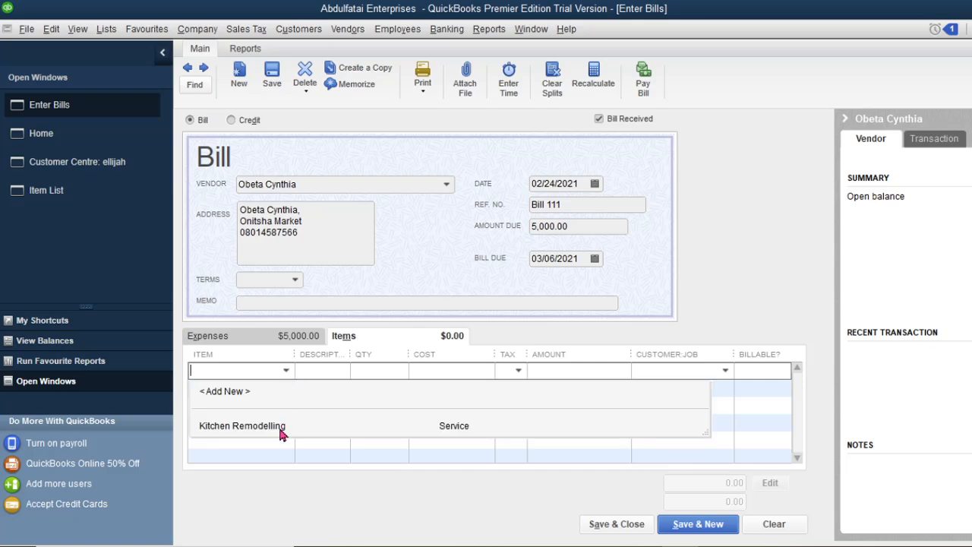
click(240, 391)
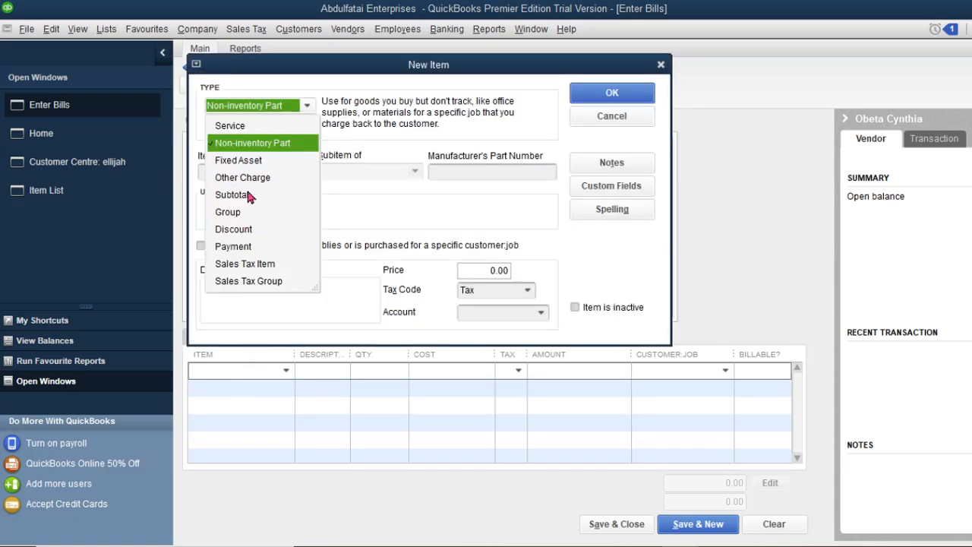
click(255, 232)
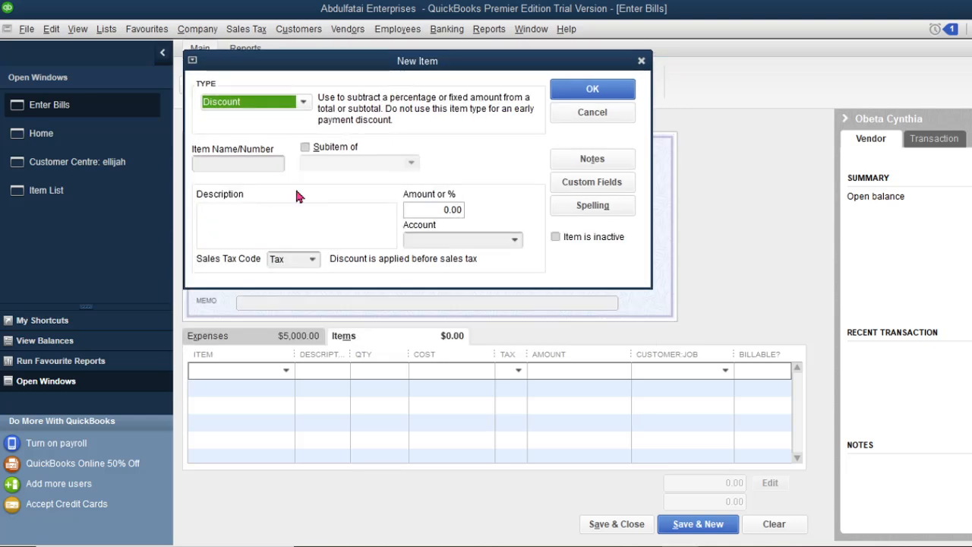
click(244, 163)
click(256, 162)
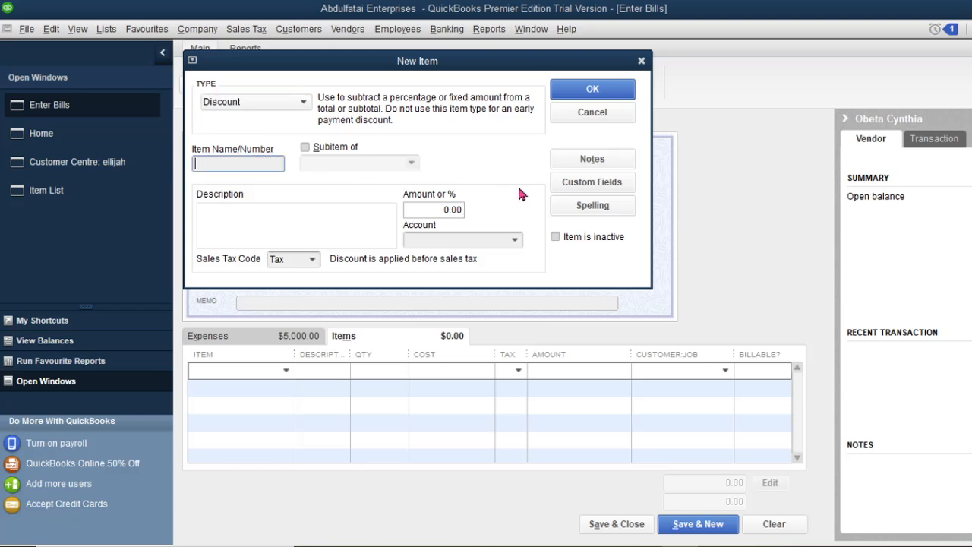
click(606, 118)
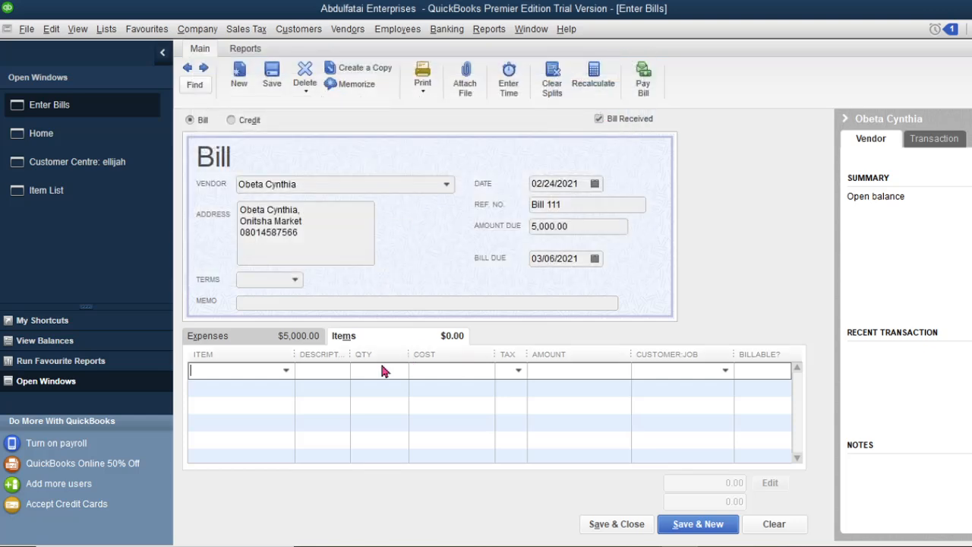
click(245, 336)
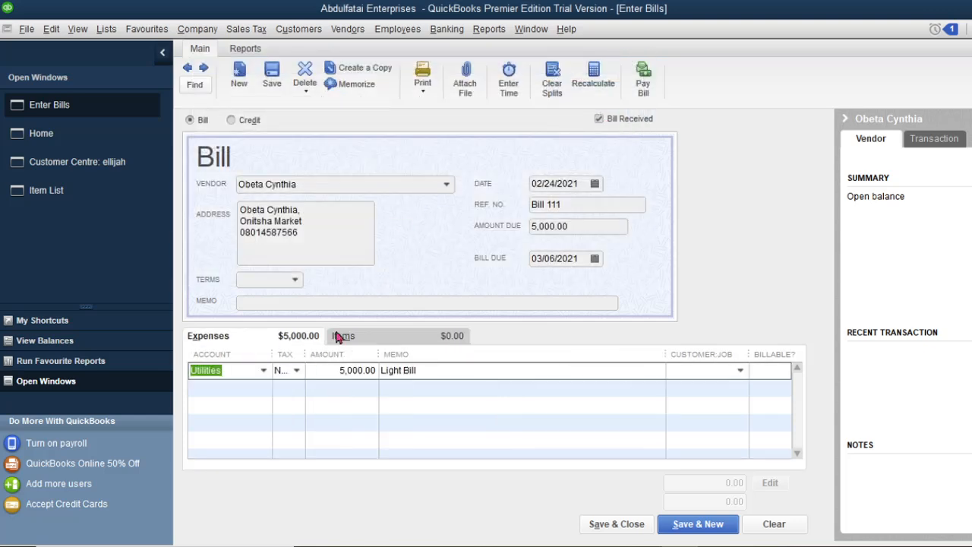
click(379, 335)
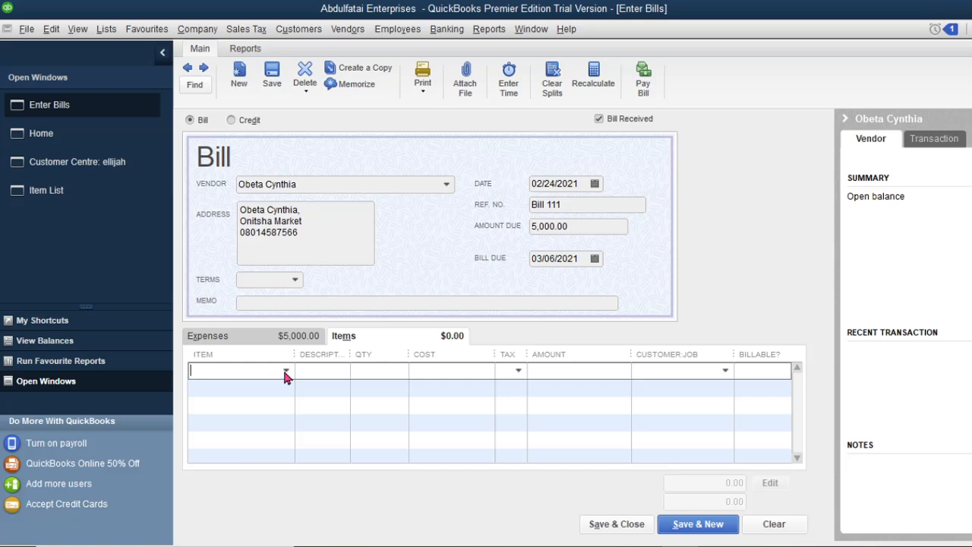
click(285, 372)
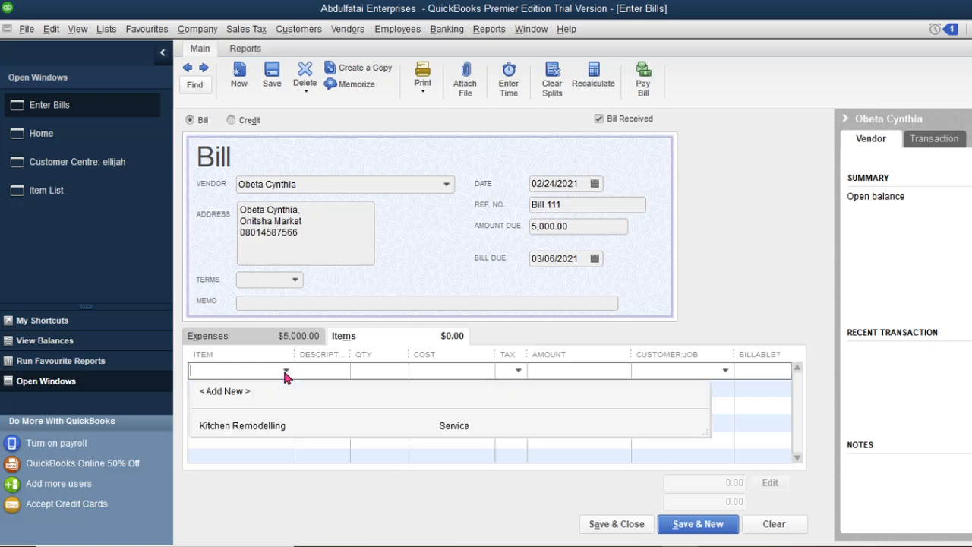
click(285, 376)
click(237, 338)
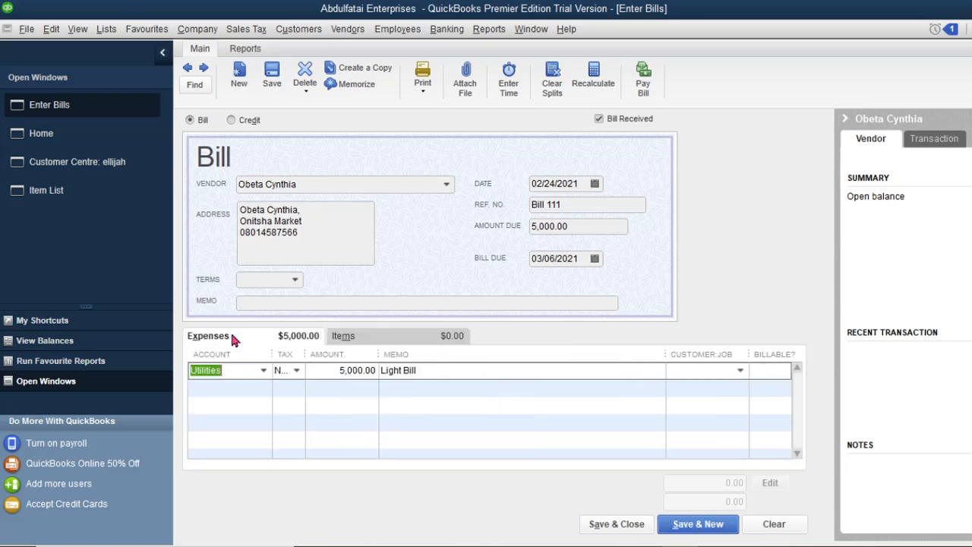
click(416, 342)
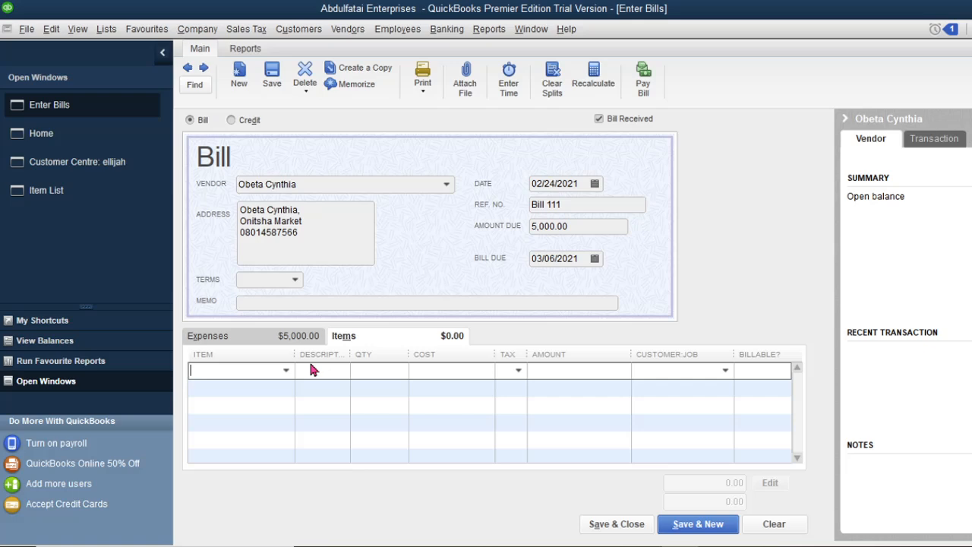
click(274, 342)
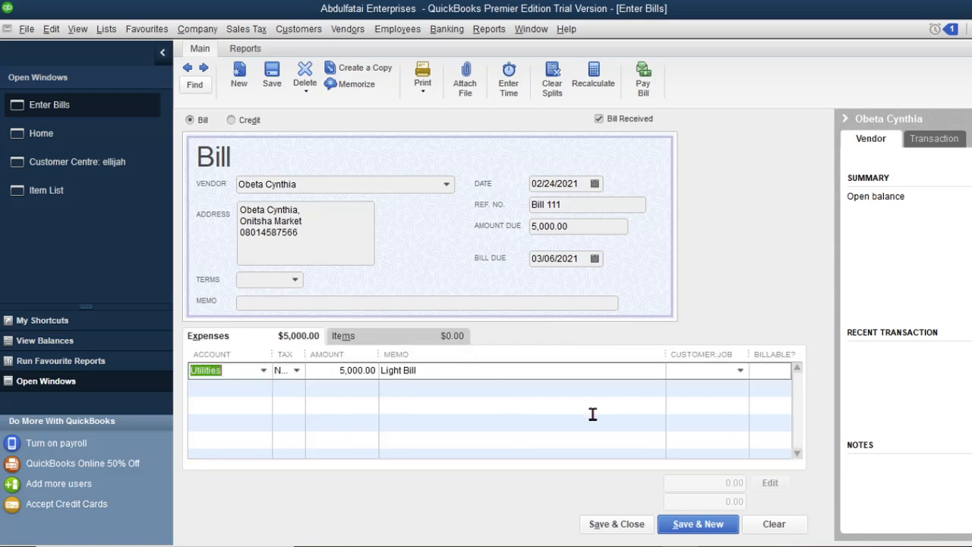
Save and close Bill 111, confirming the vendor's updated address
click(615, 524)
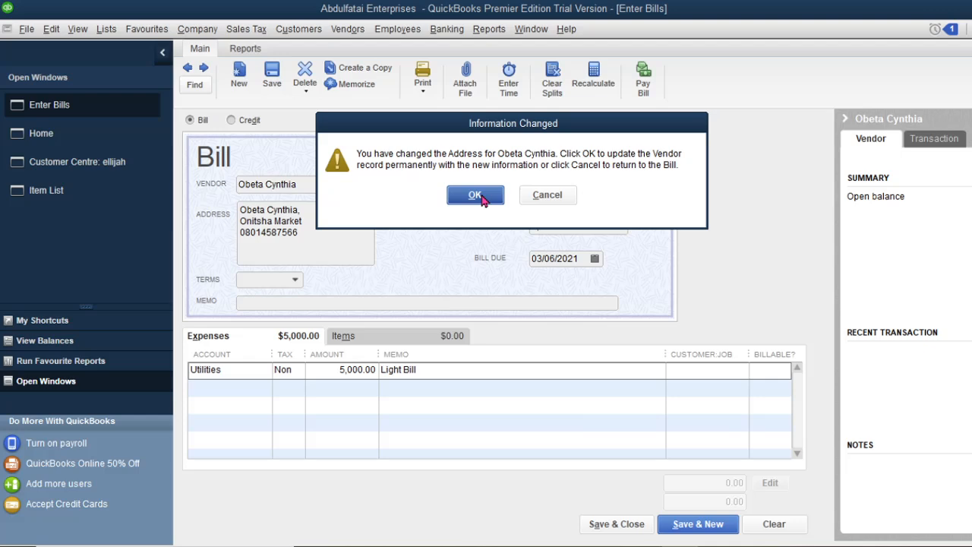
click(476, 196)
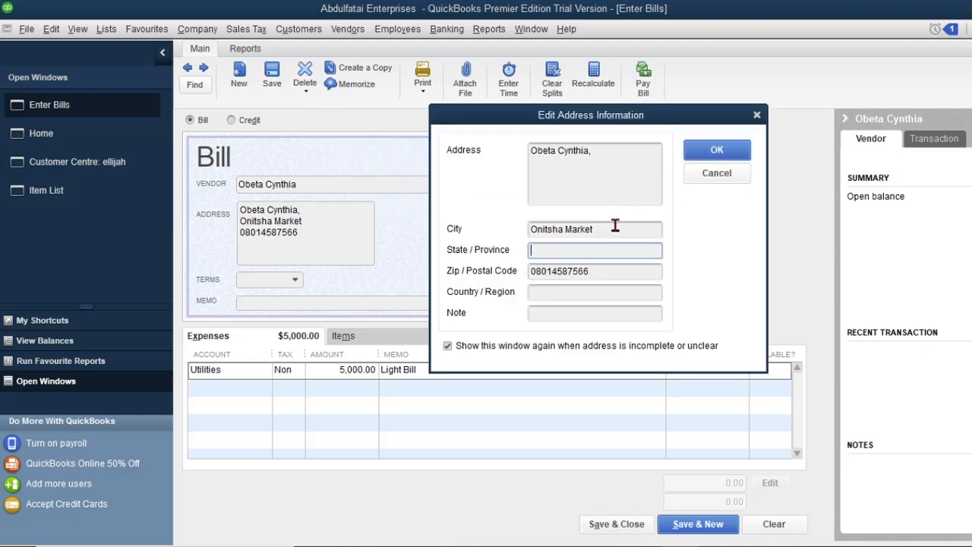
click(721, 152)
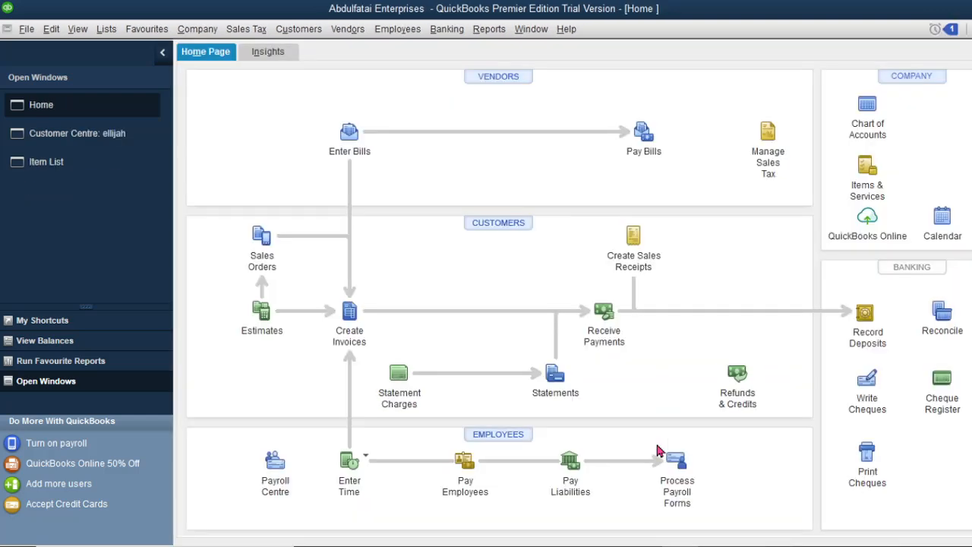
Run the Profit & Loss Standard report for February 1–24, 2021
click(489, 35)
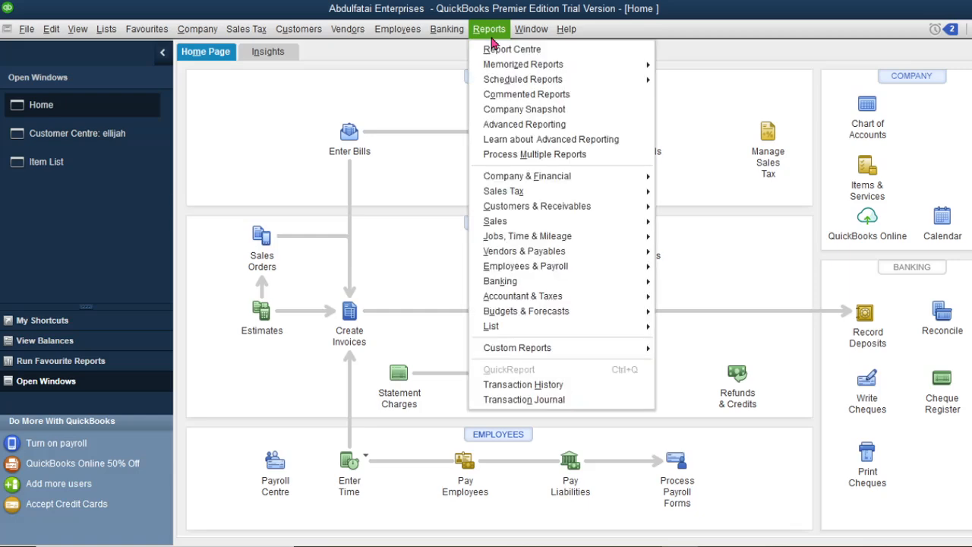
mouse_move(631, 176)
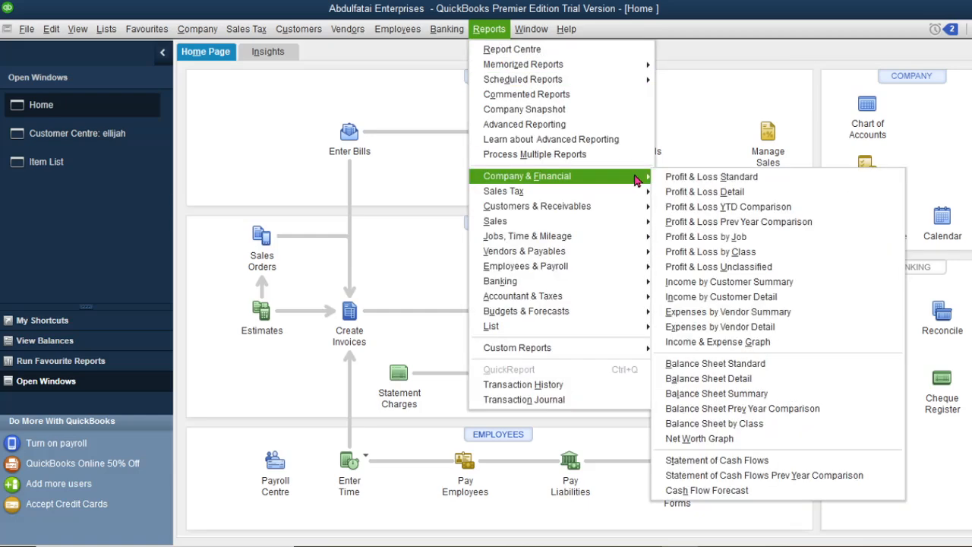
click(674, 178)
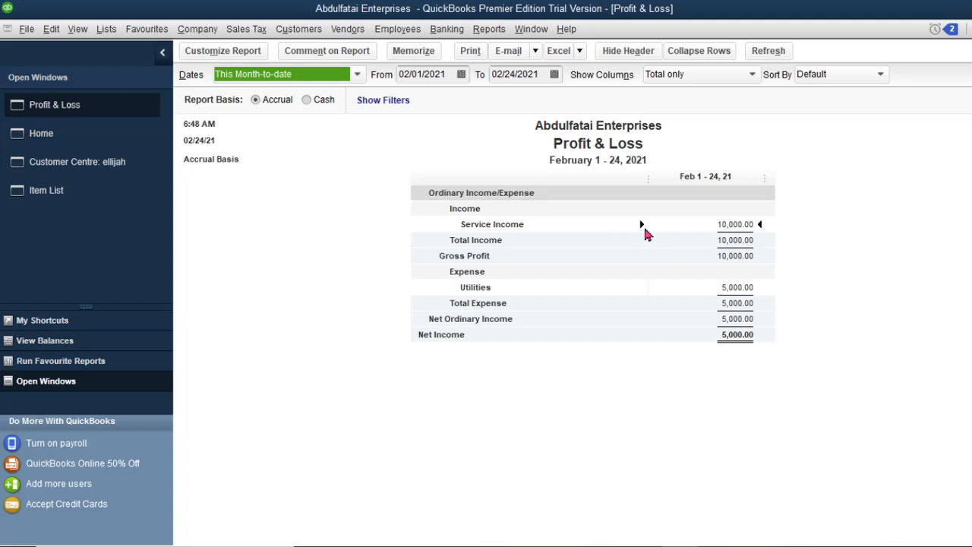
QuickZoom into the Service Income and Utilities transaction details, then return to the Home page
double_click(735, 225)
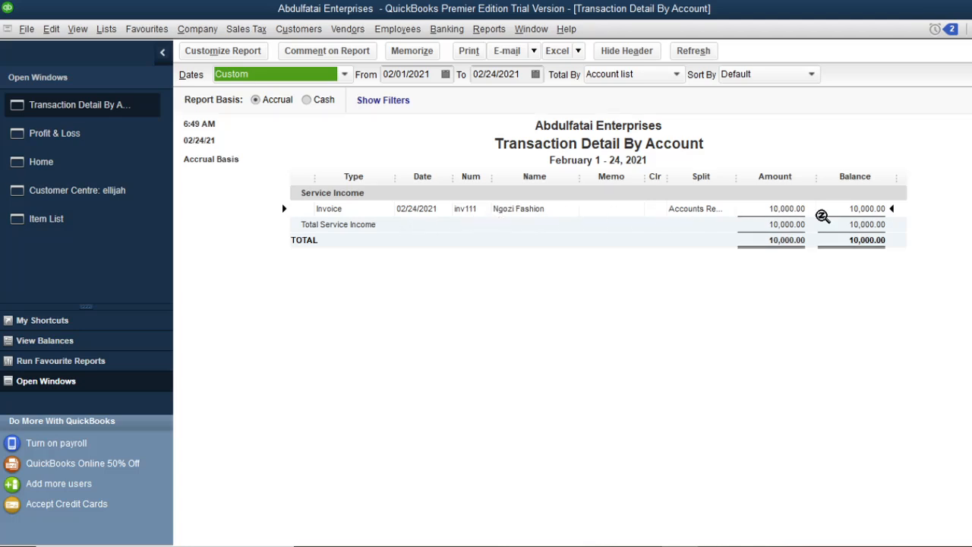
click(66, 137)
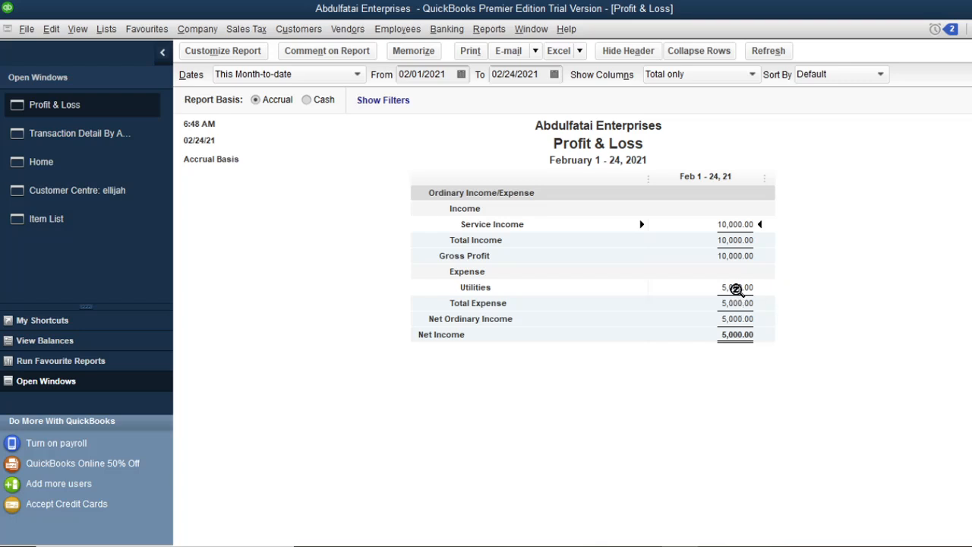
double_click(736, 288)
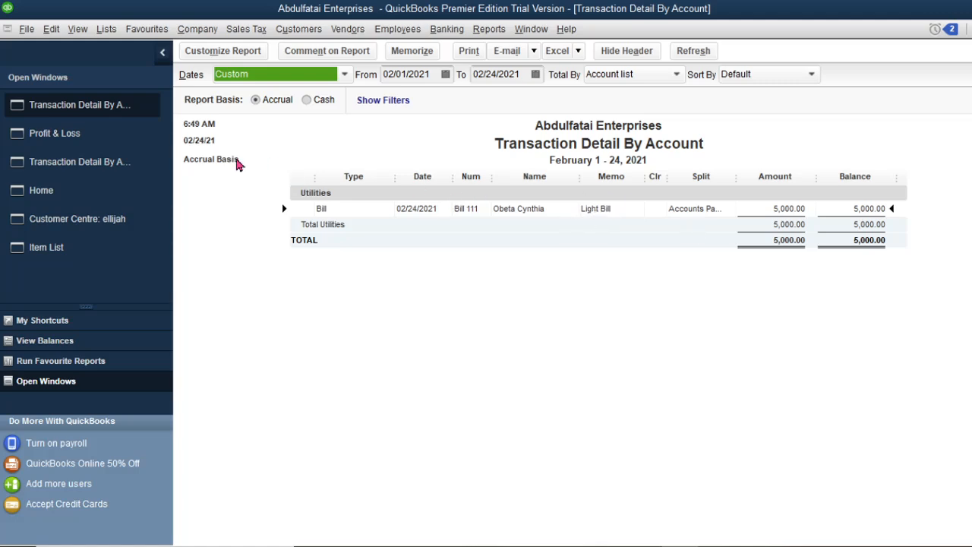
click(120, 200)
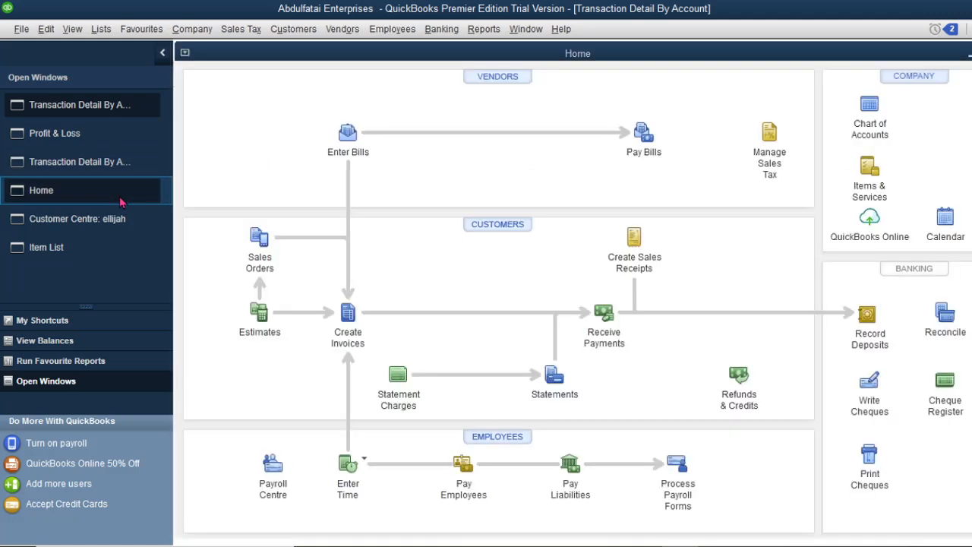